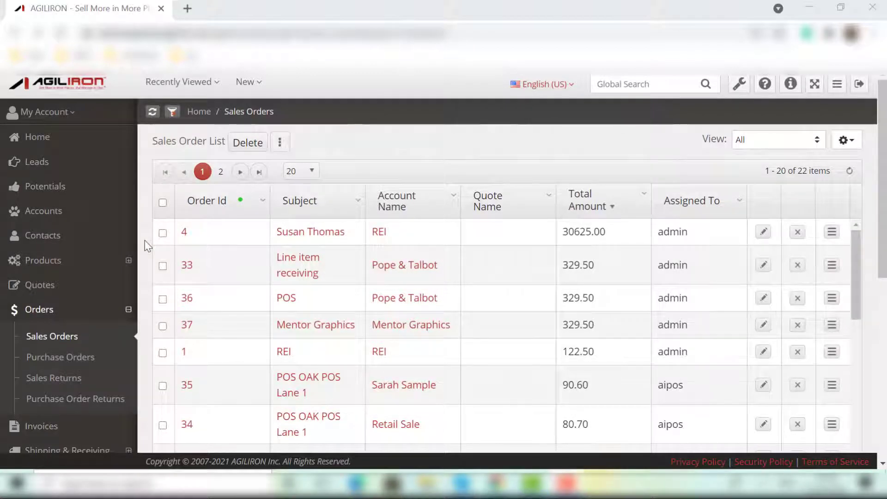
- Try selecting individual sales orders and all orders on the page, and clear the whole selection
{"action": "left_click", "coordinate": [163, 267]}
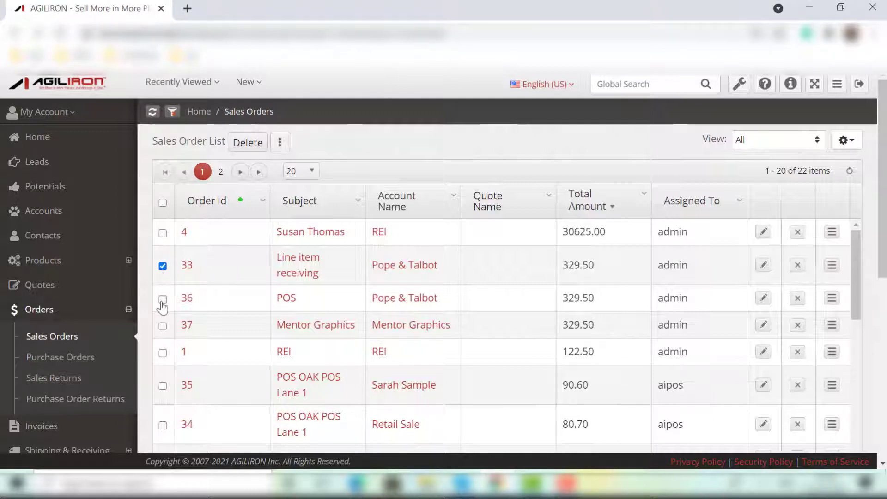
{"action": "left_click", "coordinate": [162, 326]}
{"action": "left_click", "coordinate": [163, 352]}
{"action": "left_click", "coordinate": [163, 203]}
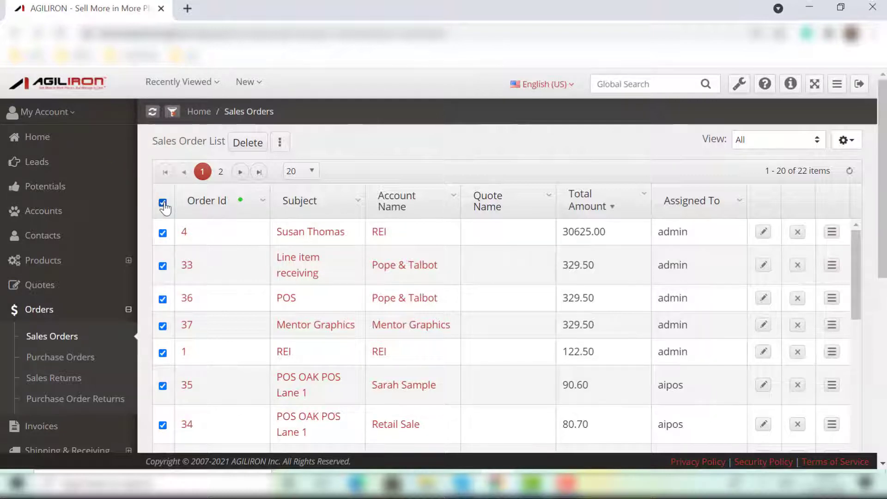
{"action": "left_click", "coordinate": [163, 204]}
- Select the first three sales orders in the list and open them in a maximized Bulk Edit wizard
{"action": "left_click", "coordinate": [162, 233]}
{"action": "left_click", "coordinate": [163, 266]}
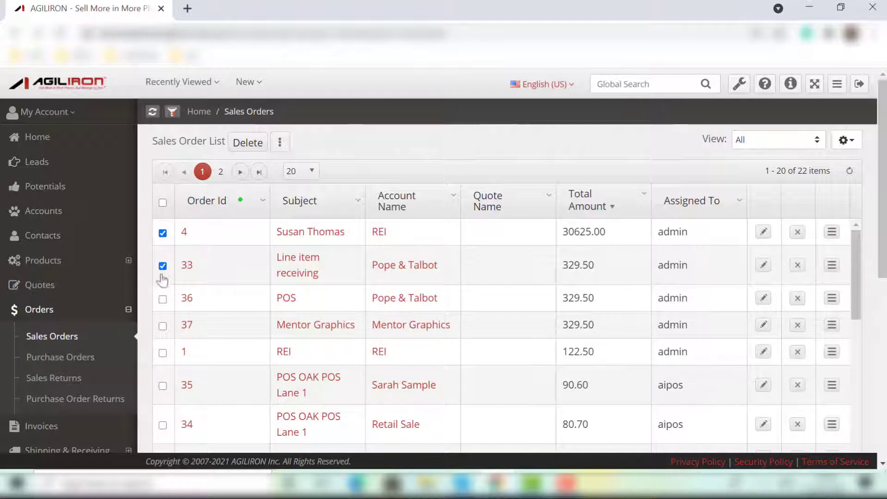
{"action": "left_click", "coordinate": [163, 299]}
{"action": "left_click", "coordinate": [275, 149]}
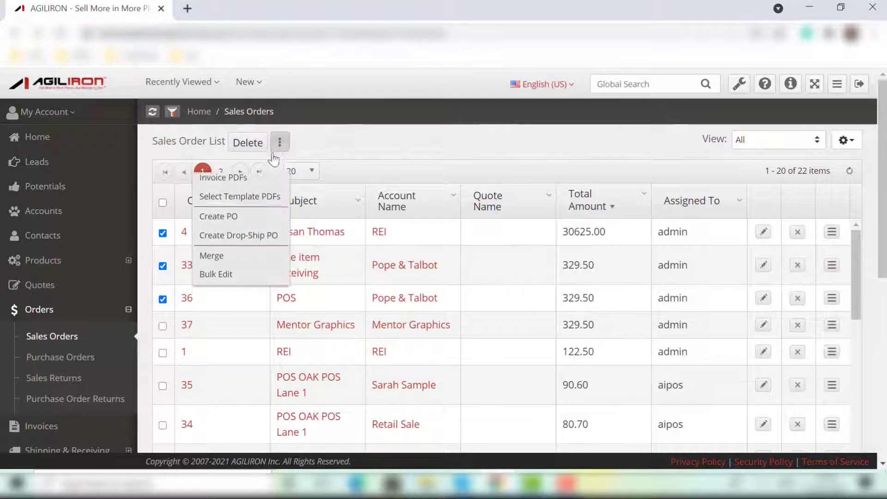
{"action": "left_click", "coordinate": [220, 282]}
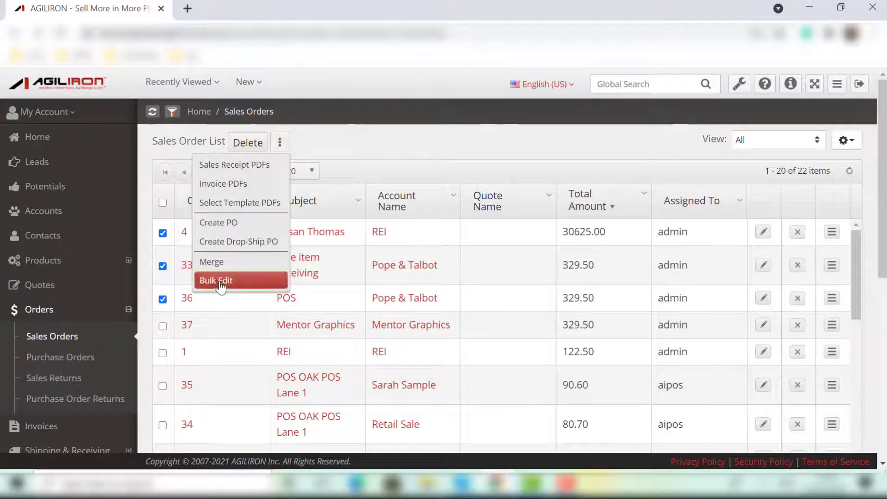
{"action": "left_click", "coordinate": [818, 103]}
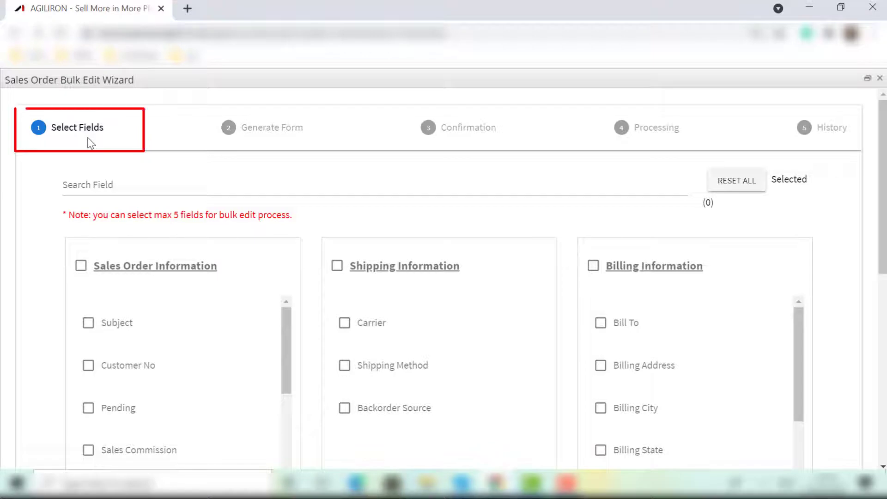
- Search the wizard's available fields for "bill" and clear the search text
{"action": "left_click", "coordinate": [89, 184]}
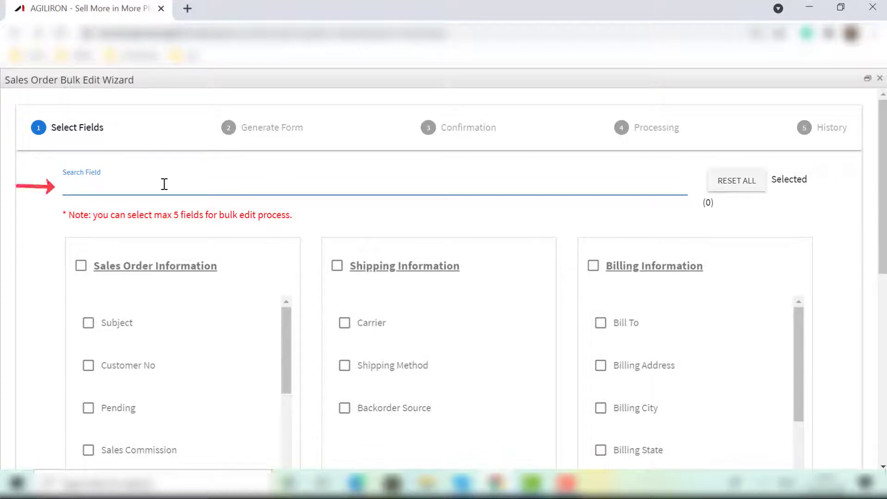
{"action": "type", "text": "bill"}
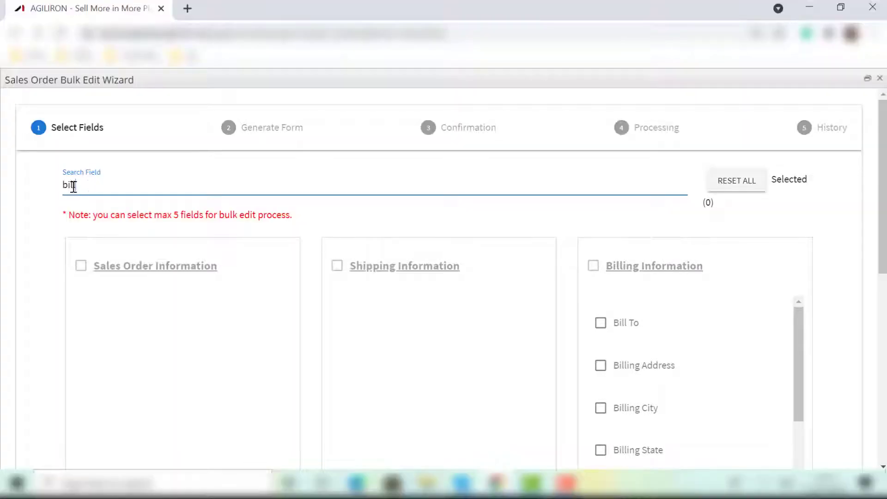
{"action": "left_click_drag", "start_coordinate": [76, 185], "coordinate": [64, 192]}
{"action": "key", "text": "BackSpace"}
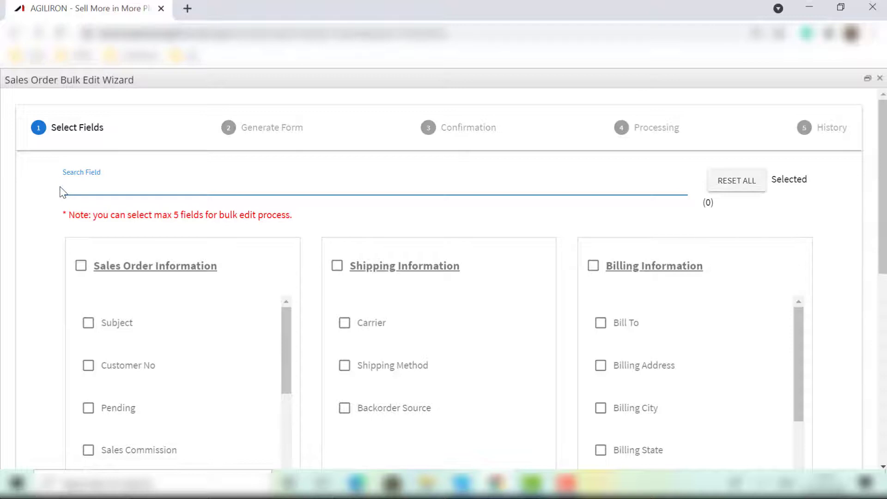
- Try selecting the whole Billing Information field group and reset all selected fields
{"action": "mouse_move", "coordinate": [884, 237]}
{"action": "left_mouse_down"}
{"action": "mouse_move", "coordinate": [884, 385]}
{"action": "mouse_move", "coordinate": [880, 244]}
{"action": "left_mouse_up"}
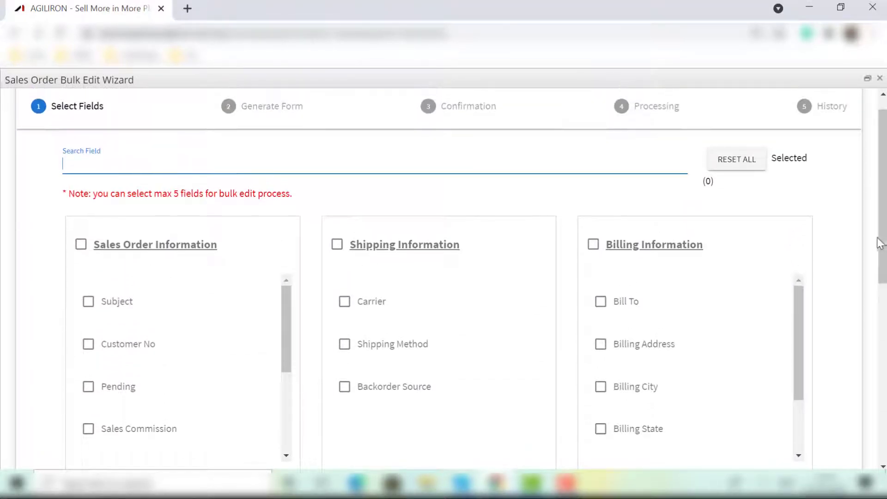
{"action": "left_click", "coordinate": [594, 250]}
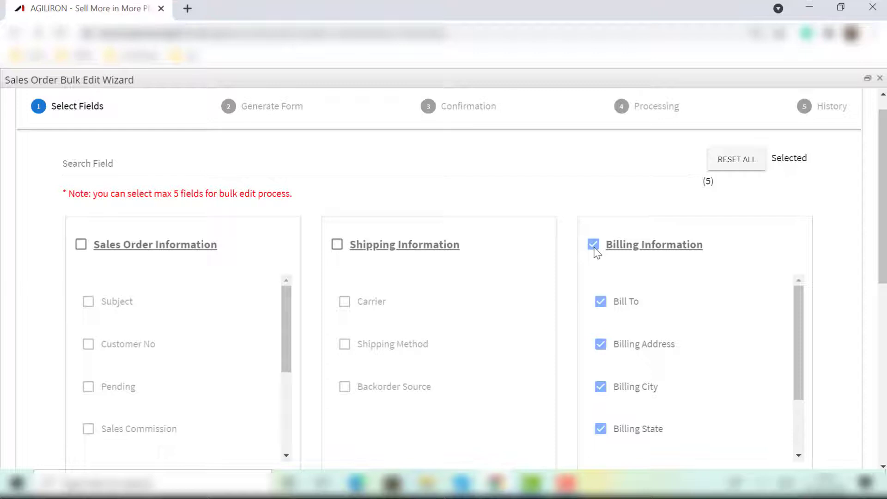
{"action": "left_click", "coordinate": [736, 168]}
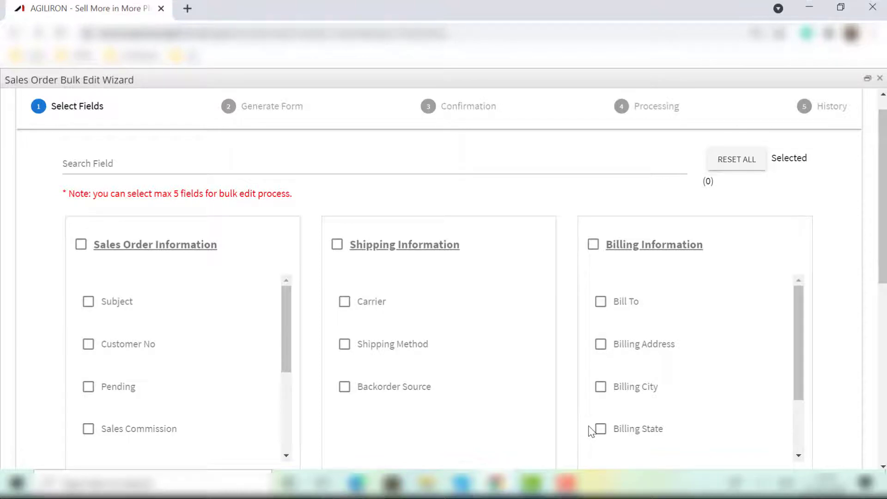
- Choose Due Date, Carrier and Billing City as the fields for bulk editing and continue to the Generate Form stage
{"action": "left_click_drag", "start_coordinate": [289, 359], "coordinate": [290, 422]}
{"action": "left_click", "coordinate": [88, 388]}
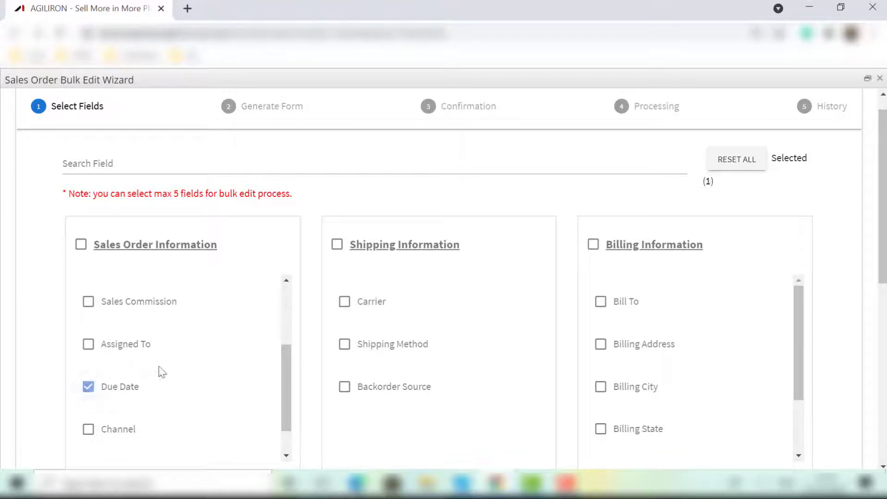
{"action": "left_click", "coordinate": [345, 302]}
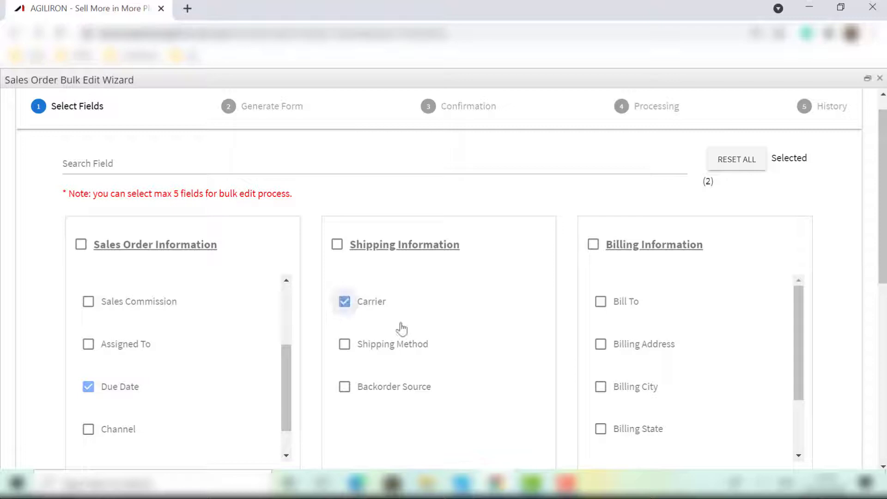
{"action": "left_click", "coordinate": [602, 389]}
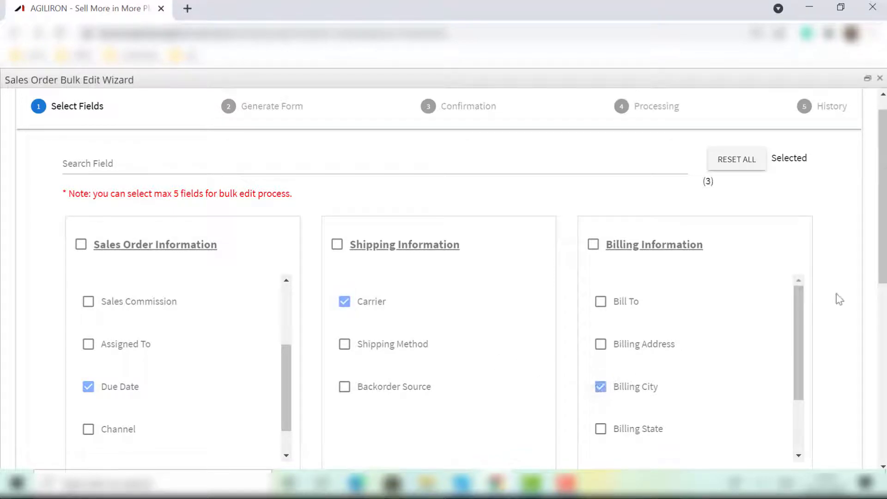
{"action": "left_click_drag", "start_coordinate": [883, 281], "coordinate": [882, 453]}
{"action": "left_click", "coordinate": [827, 454]}
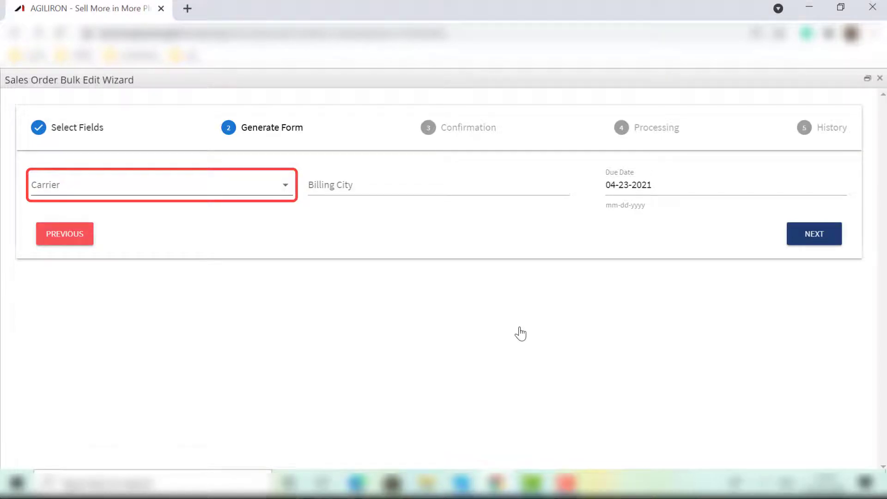
- Fill in the bulk edit form with Carrier Fedex, Billing City Oakland and Due Date 4-28-2021
{"action": "left_click", "coordinate": [238, 196]}
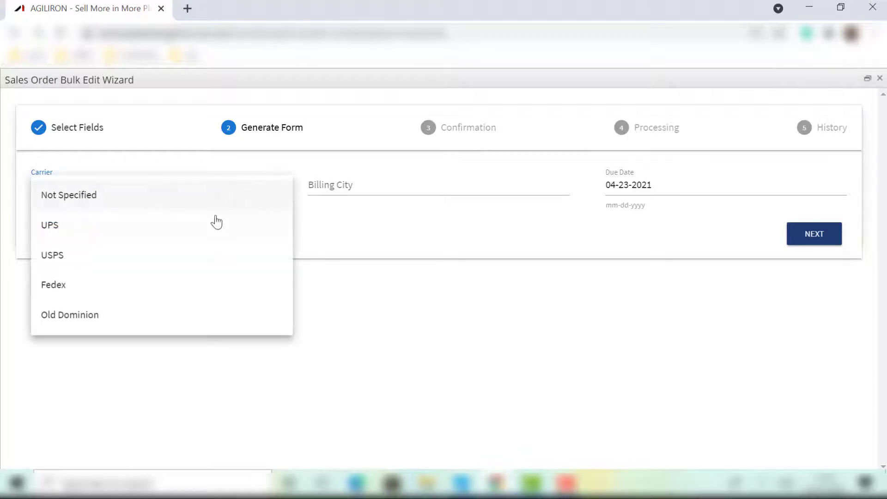
{"action": "left_click", "coordinate": [156, 288]}
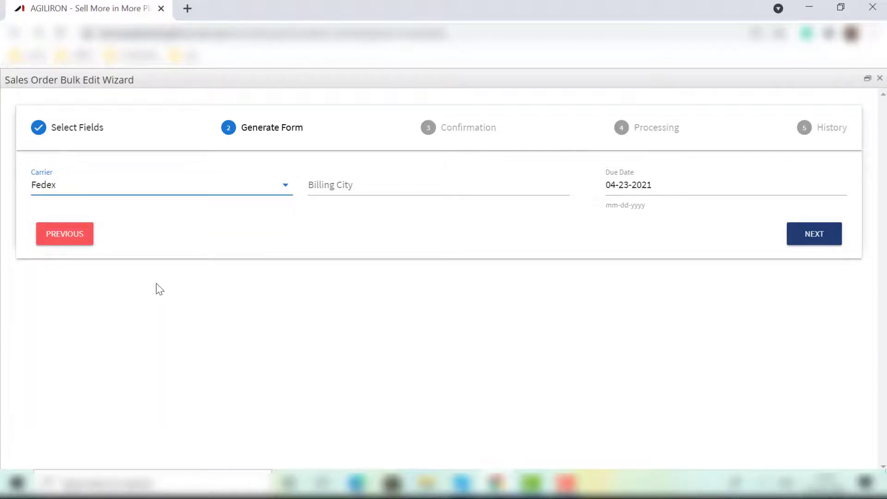
{"action": "left_click", "coordinate": [384, 191]}
{"action": "type", "text": "Oakland"}
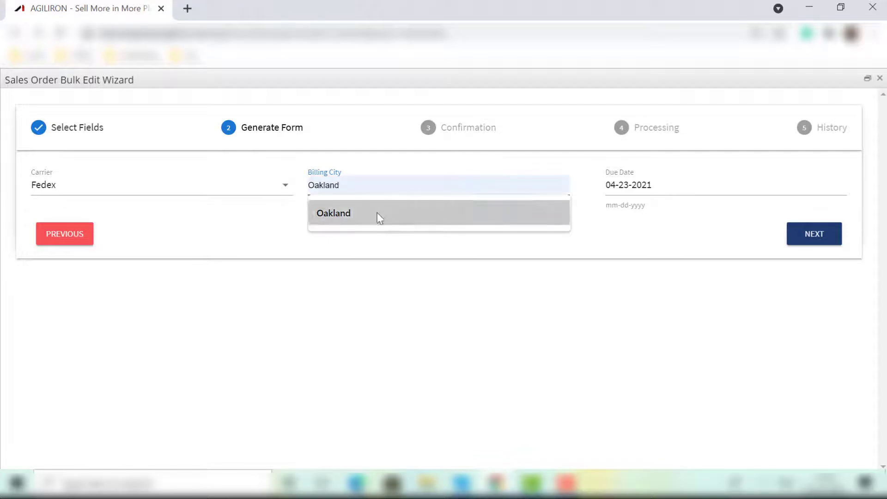
{"action": "left_click", "coordinate": [377, 213]}
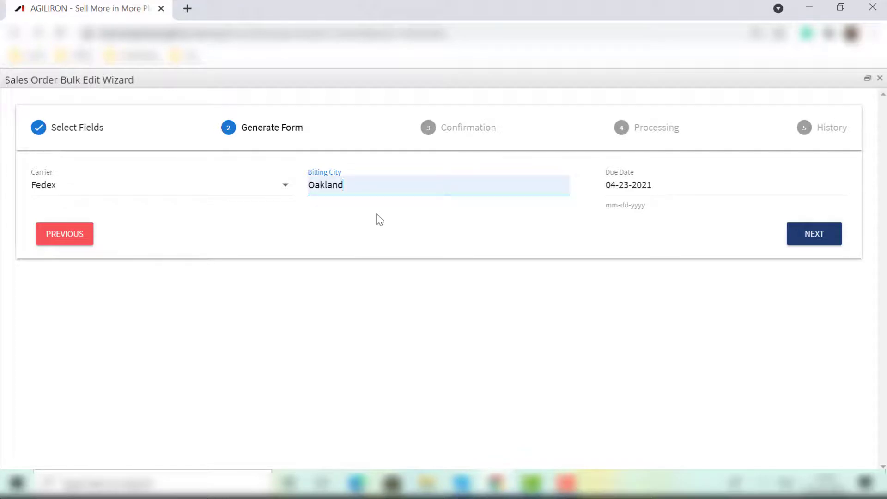
{"action": "left_click", "coordinate": [665, 189]}
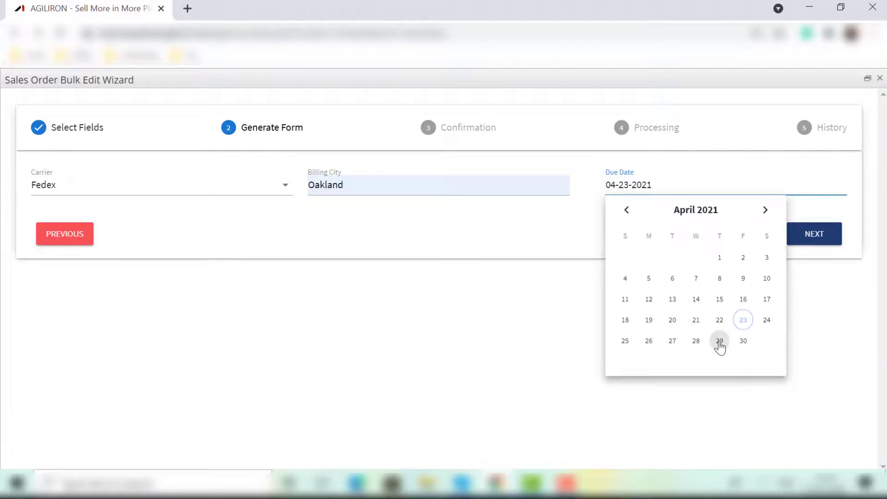
{"action": "left_click", "coordinate": [696, 342]}
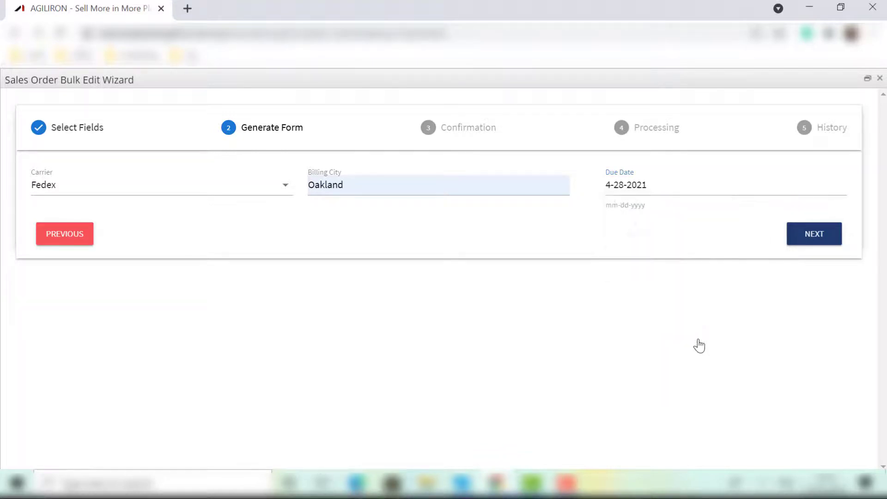
- Submit the new field values, confirm them and start updating the selected sales orders
{"action": "left_click", "coordinate": [826, 245]}
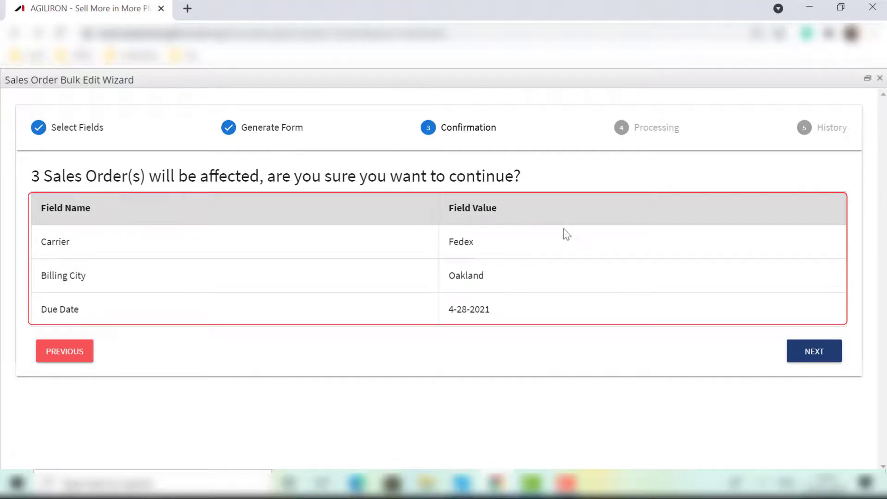
{"action": "left_click", "coordinate": [795, 362]}
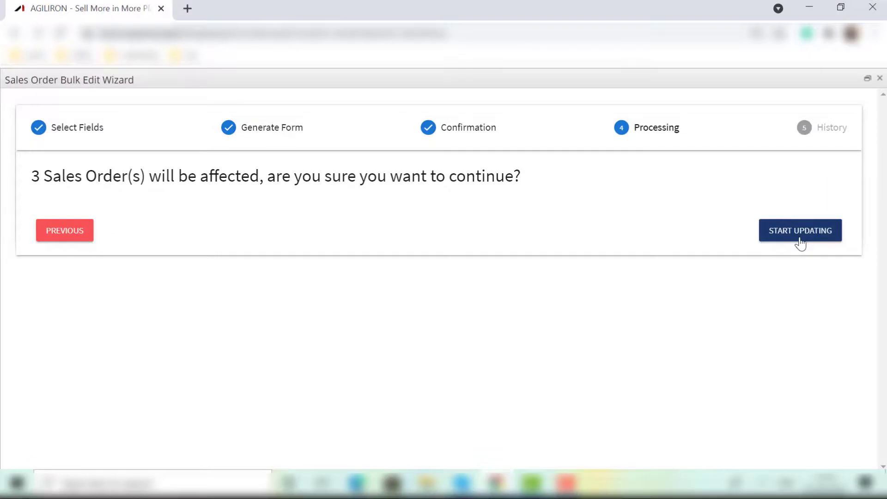
{"action": "left_click", "coordinate": [801, 231]}
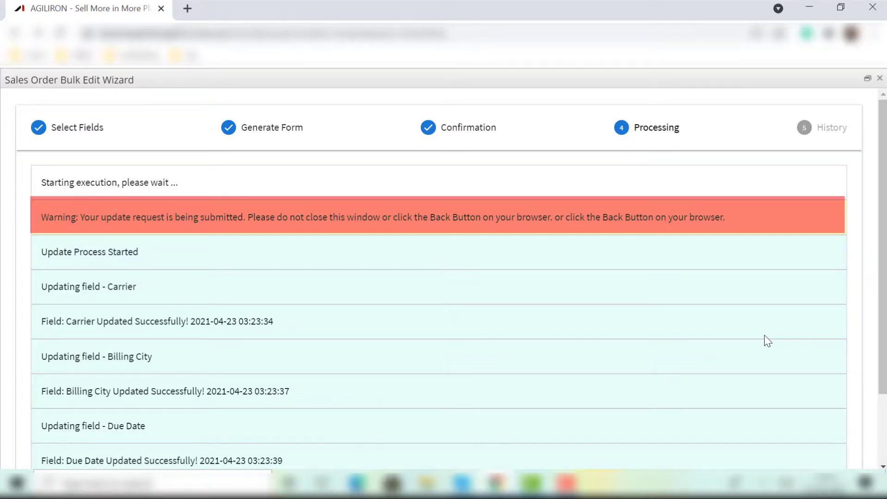
- Continue from the processing log to the History stage and review the recorded changes down to the end
{"action": "left_click_drag", "start_coordinate": [881, 302], "coordinate": [883, 372]}
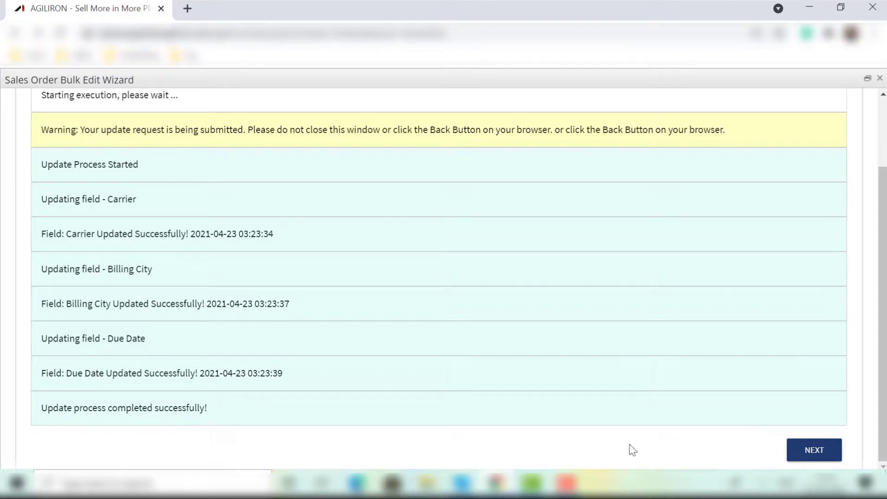
{"action": "left_click", "coordinate": [802, 459]}
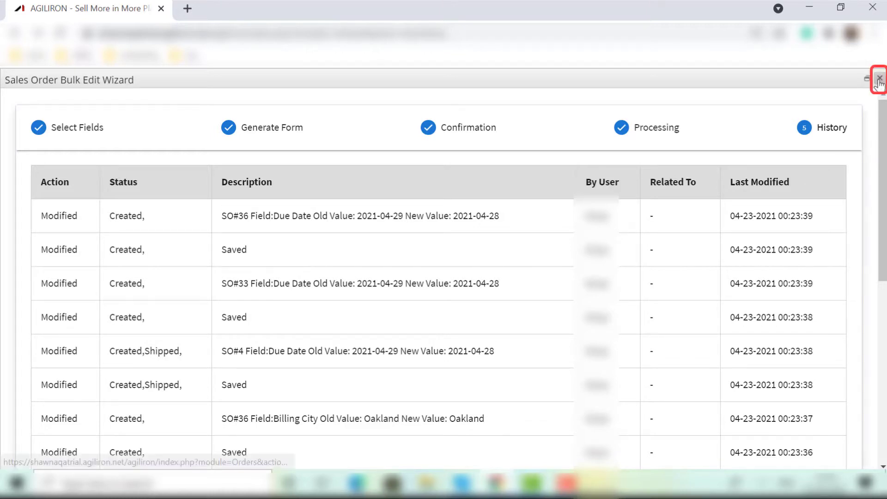
{"action": "left_click_drag", "start_coordinate": [884, 249], "coordinate": [884, 432]}
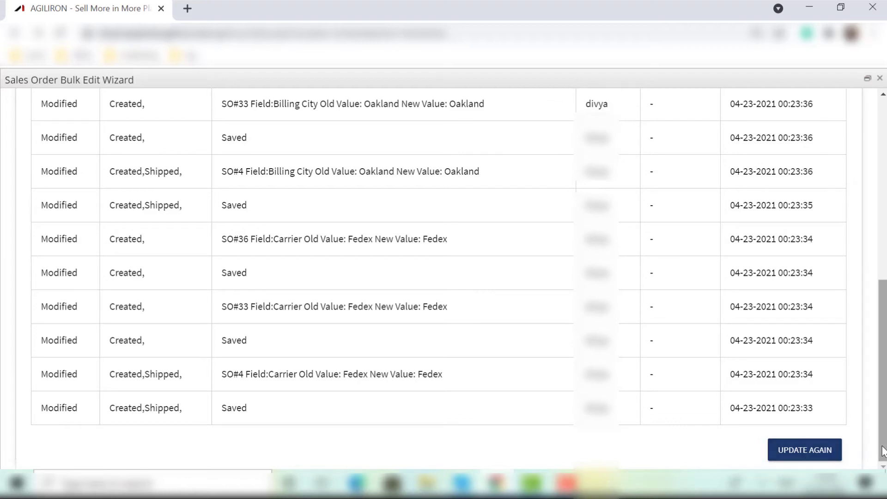
{"action": "left_click_drag", "start_coordinate": [883, 442], "coordinate": [883, 441]}
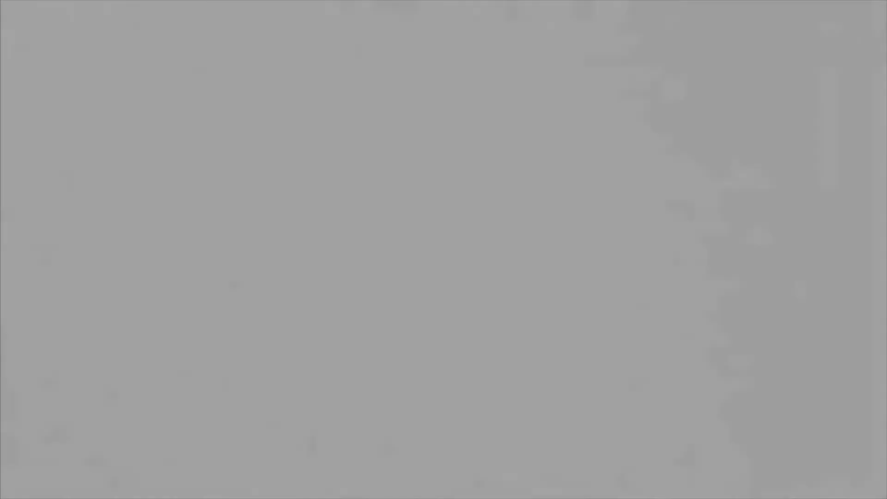